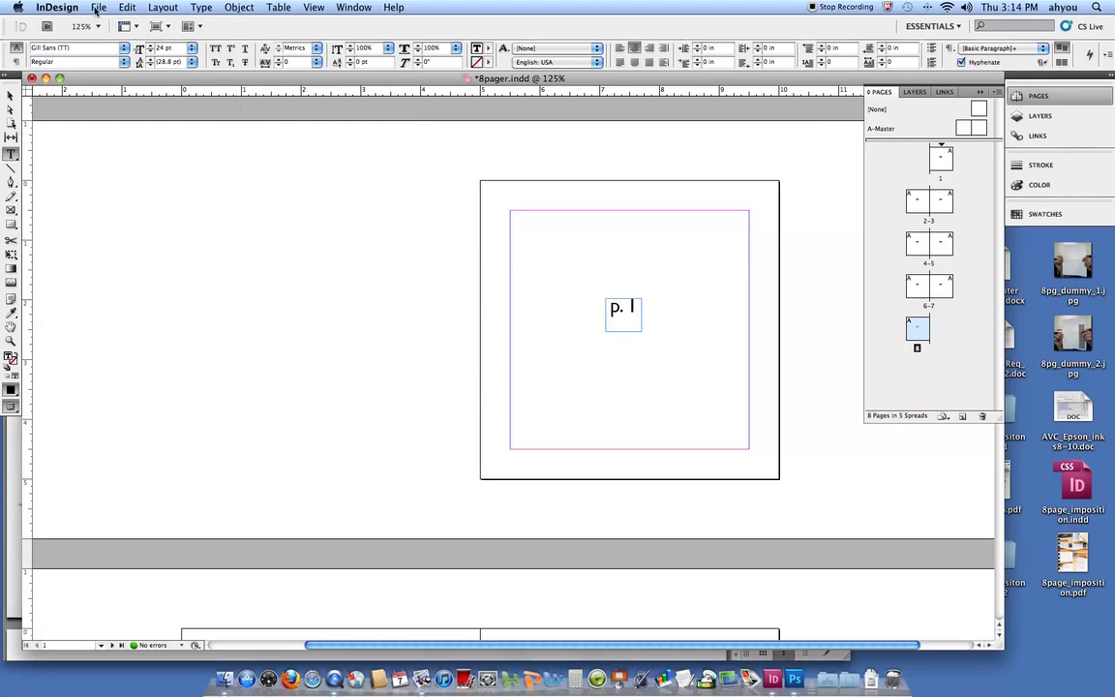
- Start a Print Booklet job for all pages of the document with the 2-up Saddle Stitch booklet type
{"action": "left_click", "coordinate": [100, 8]}
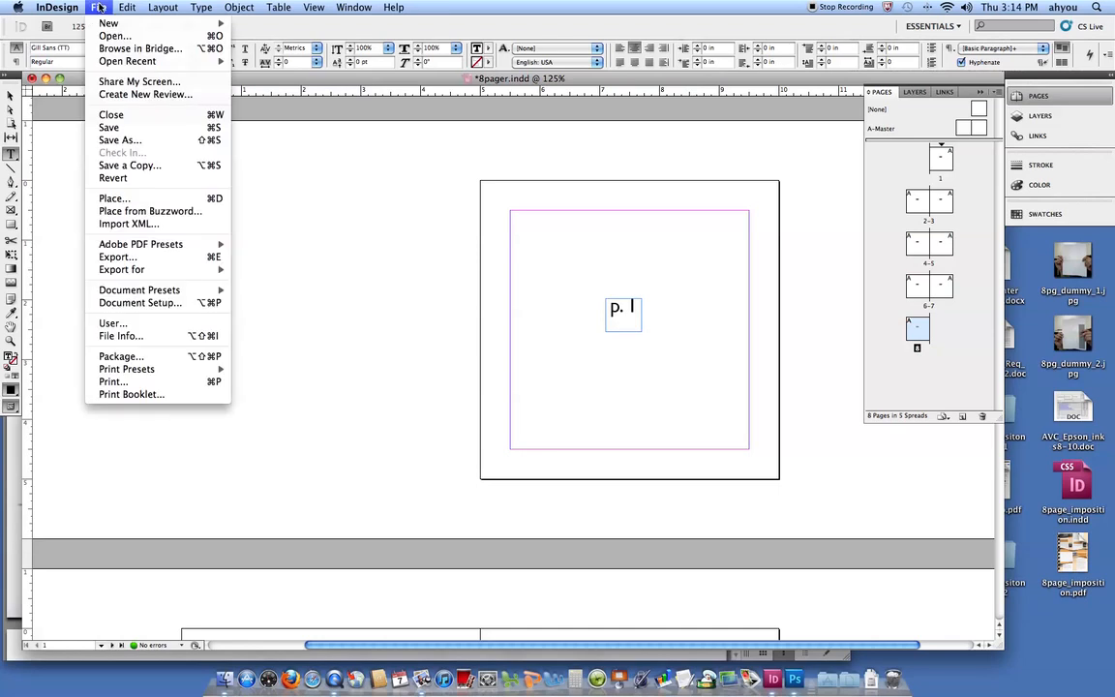
{"action": "left_click", "coordinate": [132, 394]}
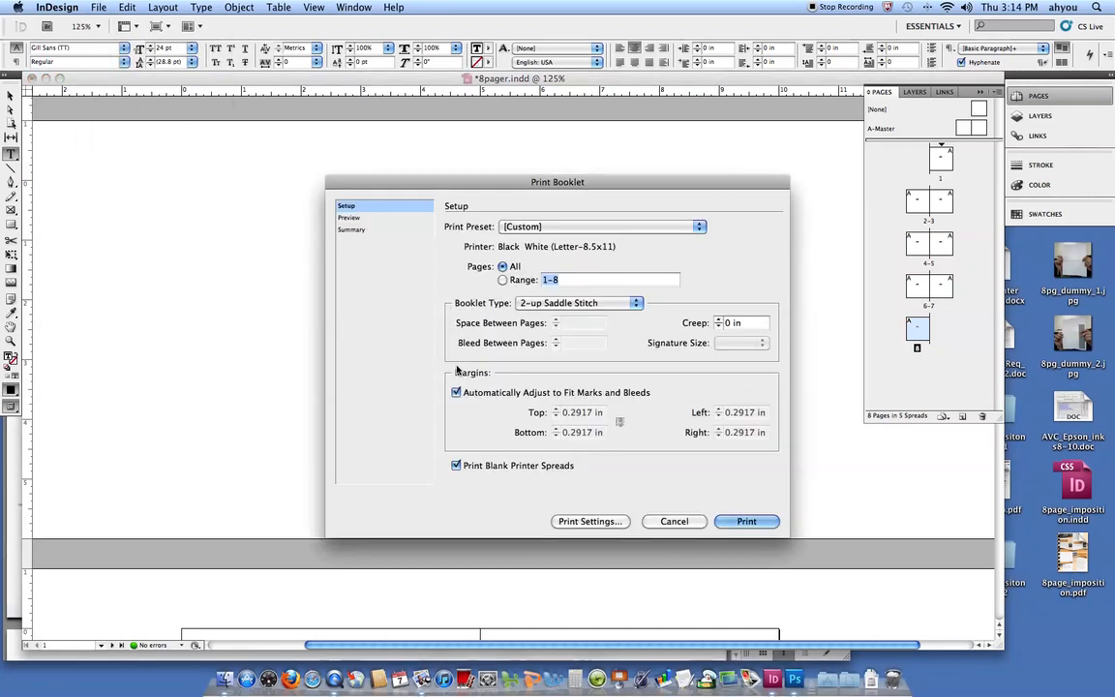
{"action": "left_click", "coordinate": [558, 304]}
{"action": "left_click", "coordinate": [560, 303]}
- In the booklet's print settings, choose the Color (Letter-8.5x11/Tabloid-11x17/Tabloid Extra-12x18) printer
{"action": "left_click", "coordinate": [599, 523]}
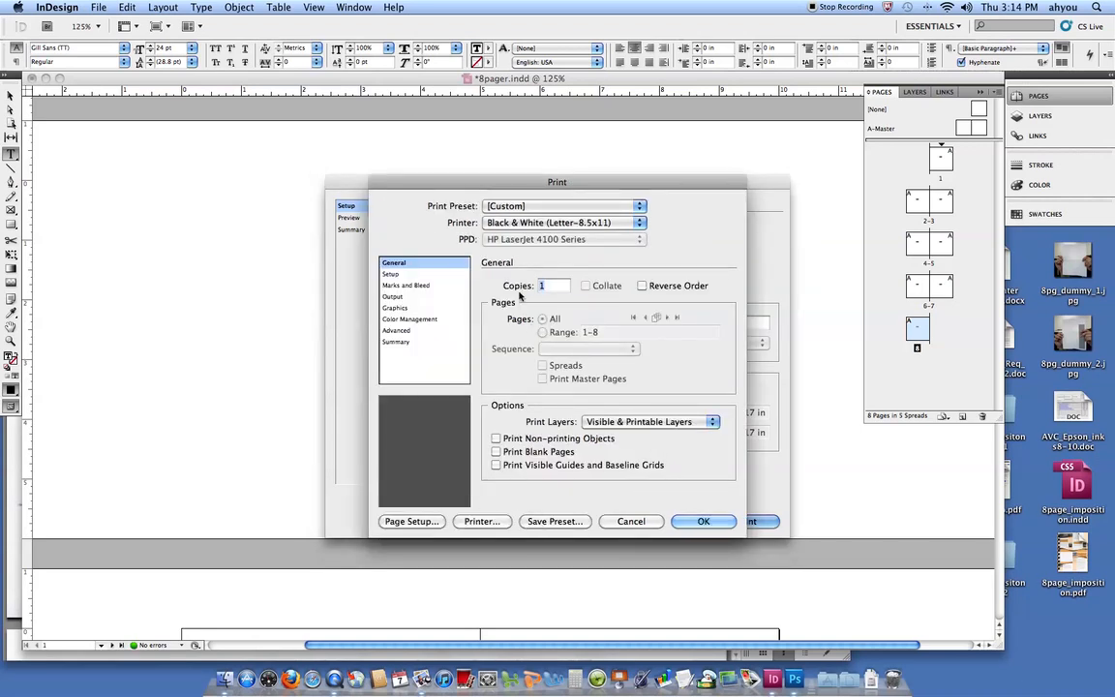
{"action": "left_click", "coordinate": [529, 224]}
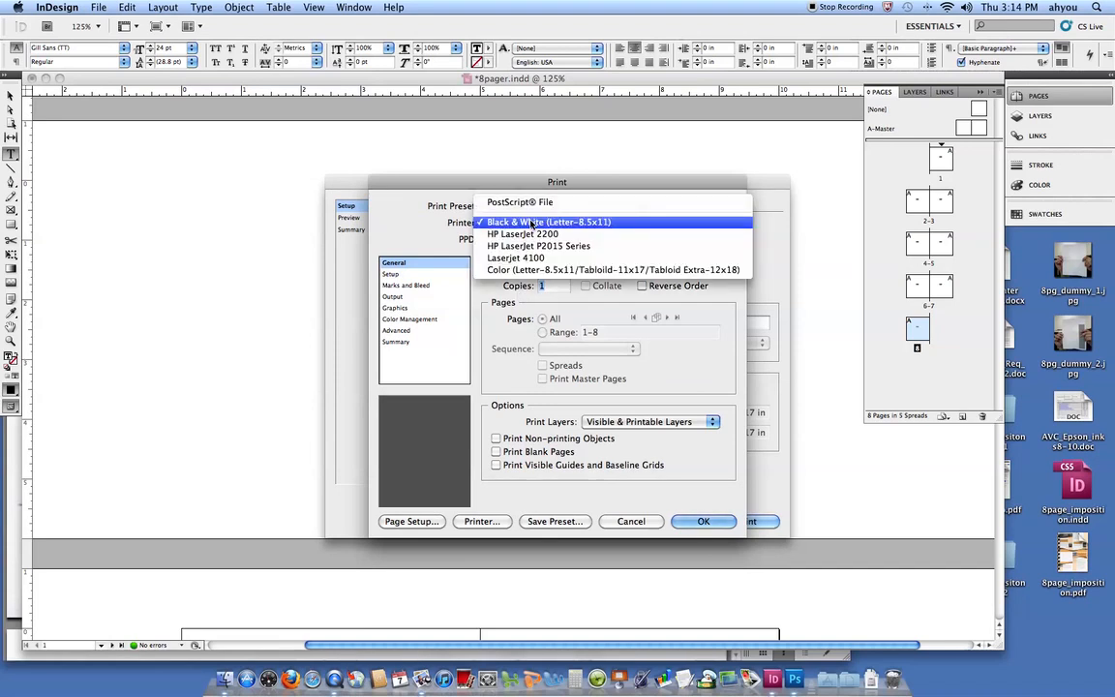
{"action": "left_click", "coordinate": [535, 275]}
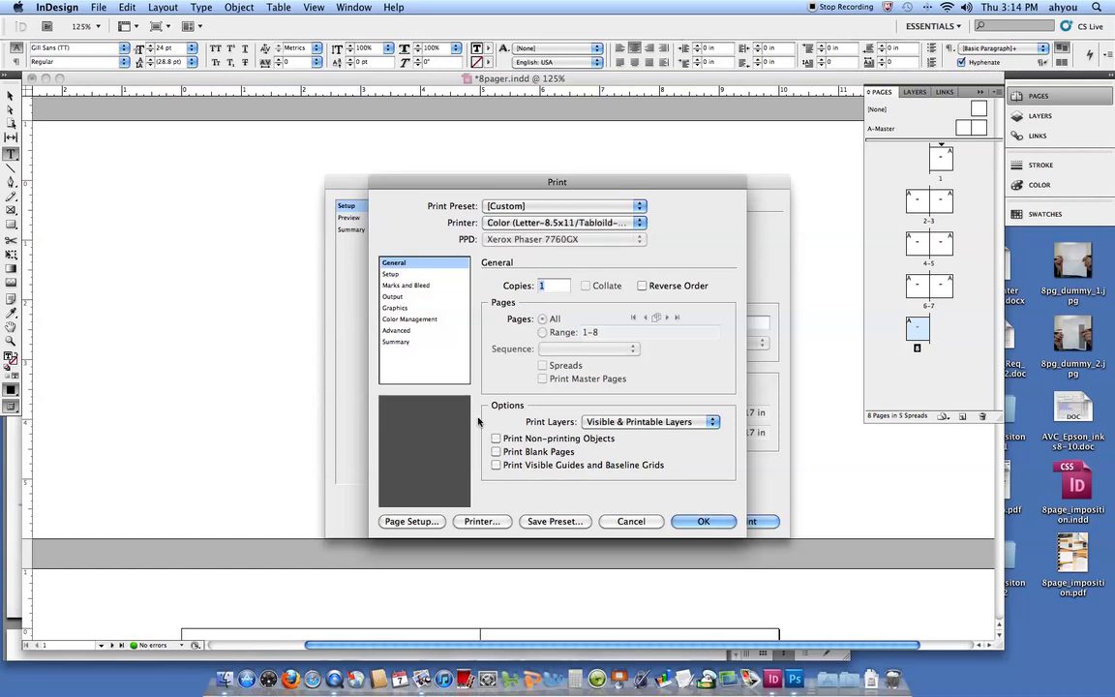
- Set the page setup to US Letter paper in landscape orientation and bring up the print settings' Setup options
{"action": "left_click", "coordinate": [423, 523]}
{"action": "left_click", "coordinate": [678, 393]}
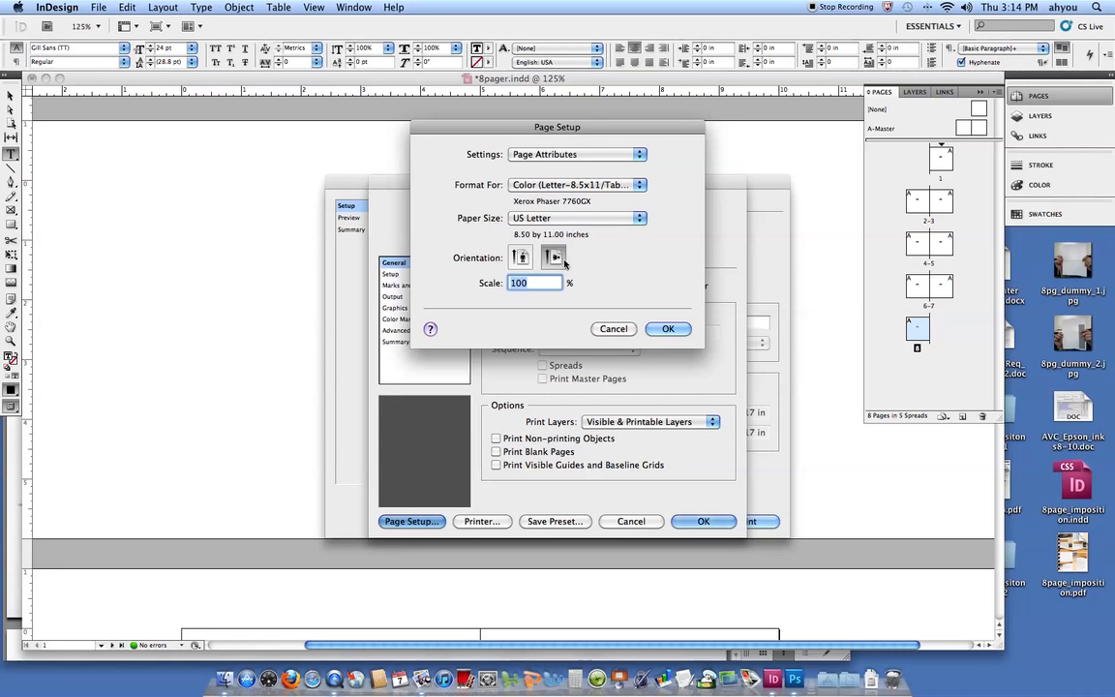
{"action": "left_click", "coordinate": [667, 328]}
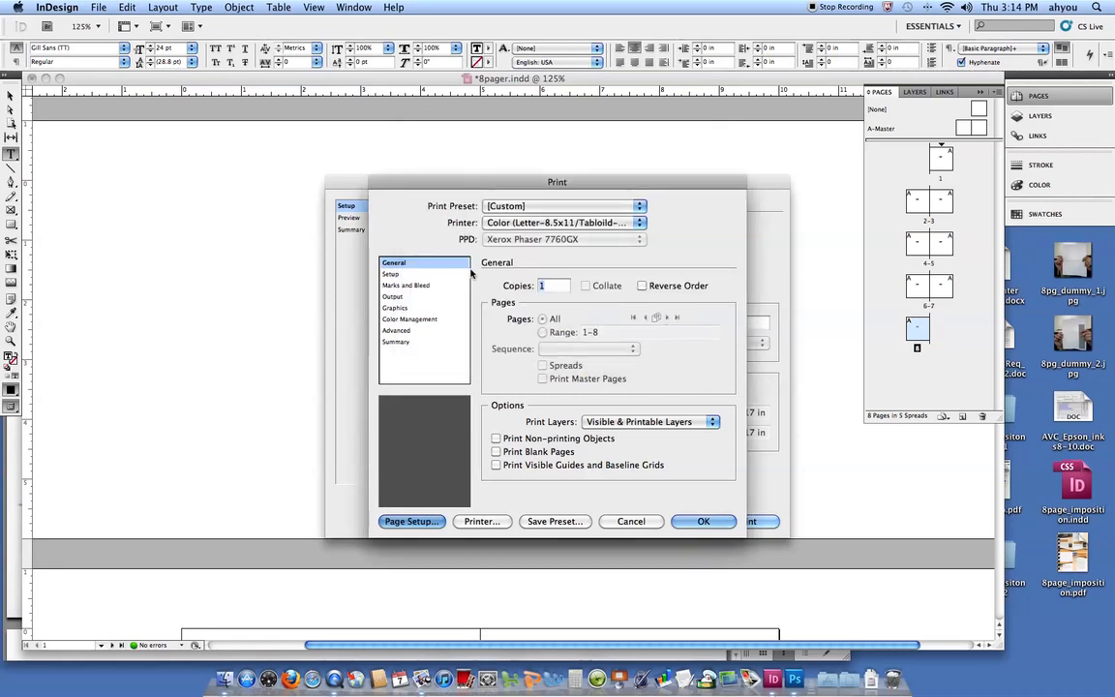
{"action": "left_click", "coordinate": [392, 274]}
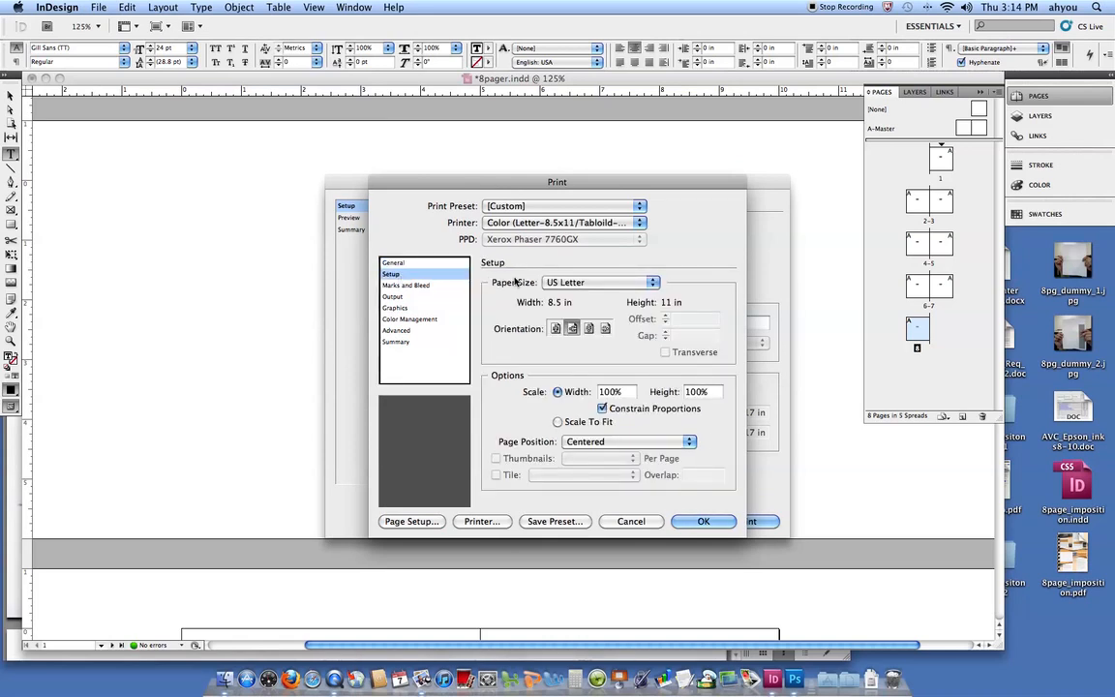
- Configure the printer driver's layout for two-sided printing with Short-Edge binding
{"action": "left_click", "coordinate": [493, 523]}
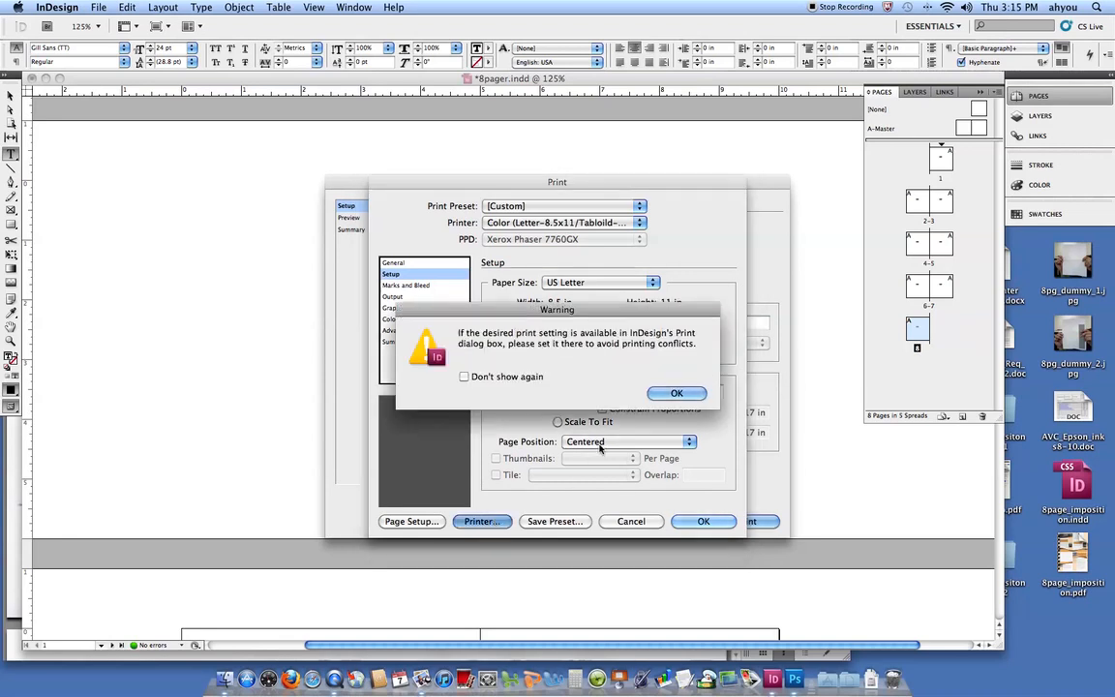
{"action": "left_click_drag", "start_coordinate": [569, 316], "coordinate": [563, 350]}
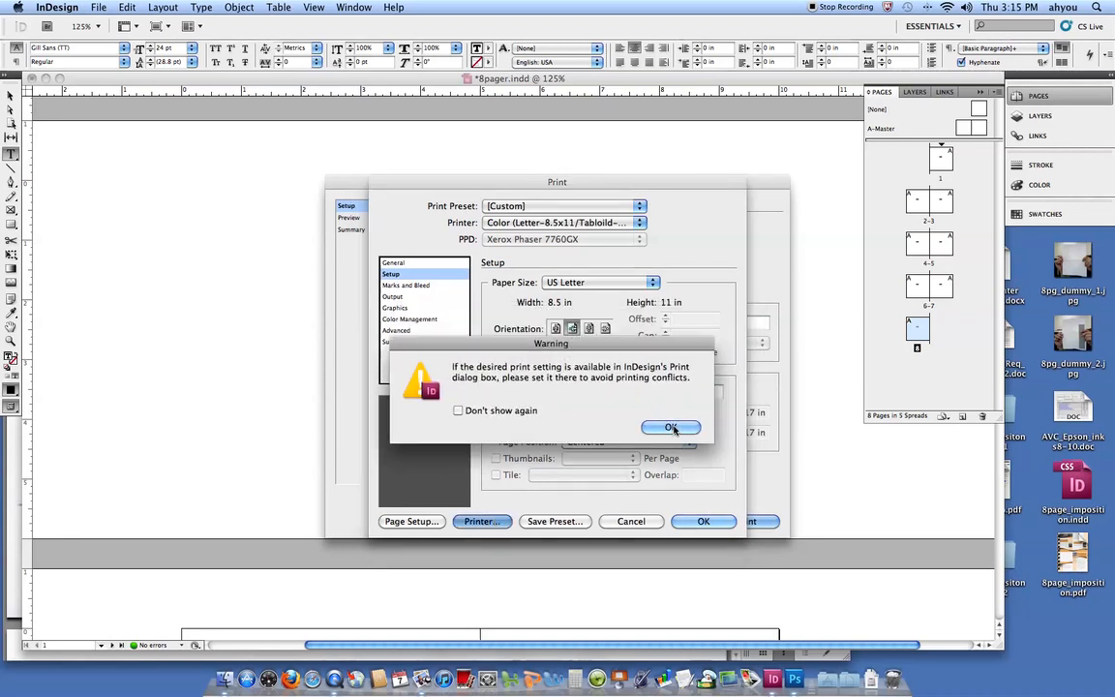
{"action": "left_click", "coordinate": [672, 427]}
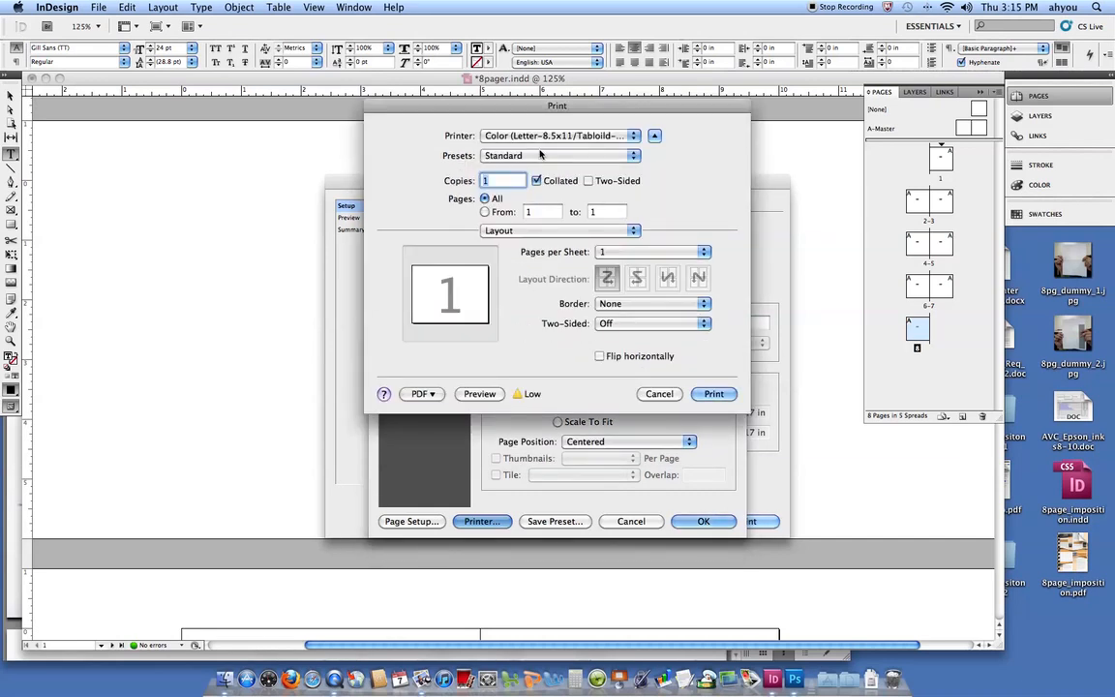
{"action": "left_click", "coordinate": [636, 326]}
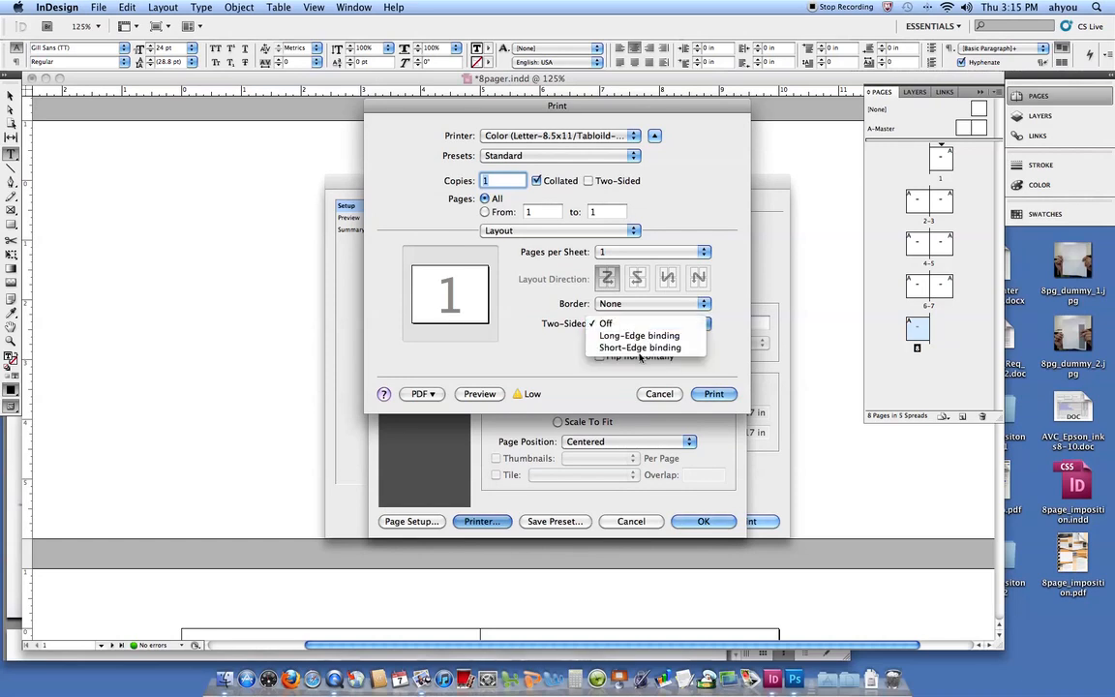
{"action": "left_click", "coordinate": [641, 348]}
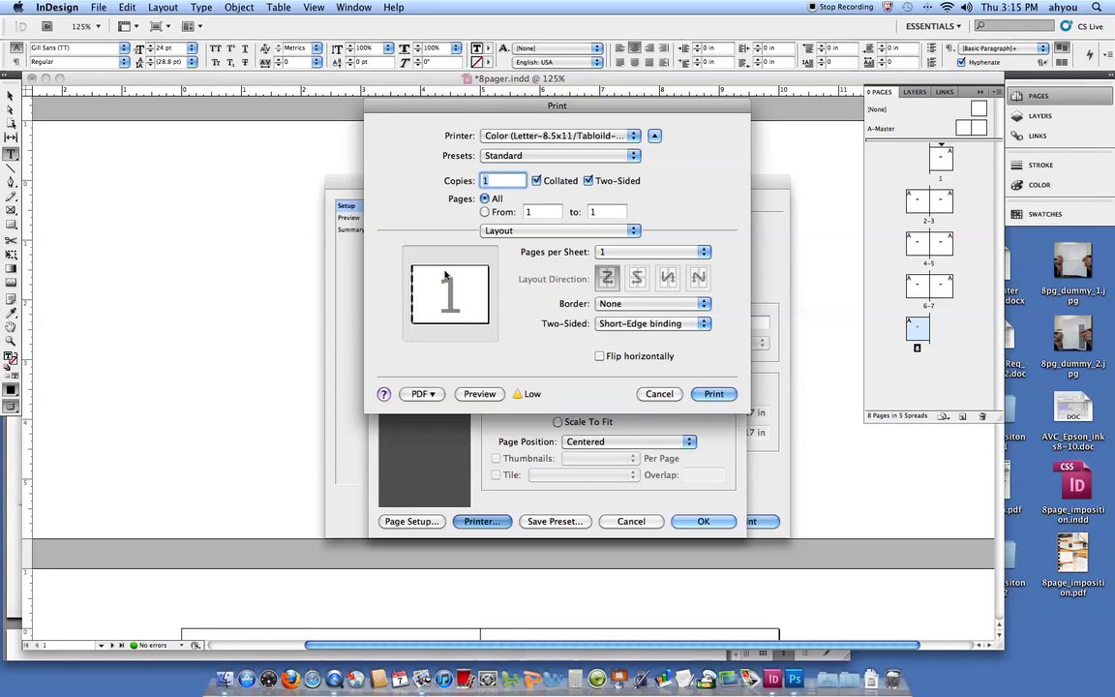
{"action": "left_click", "coordinate": [714, 394]}
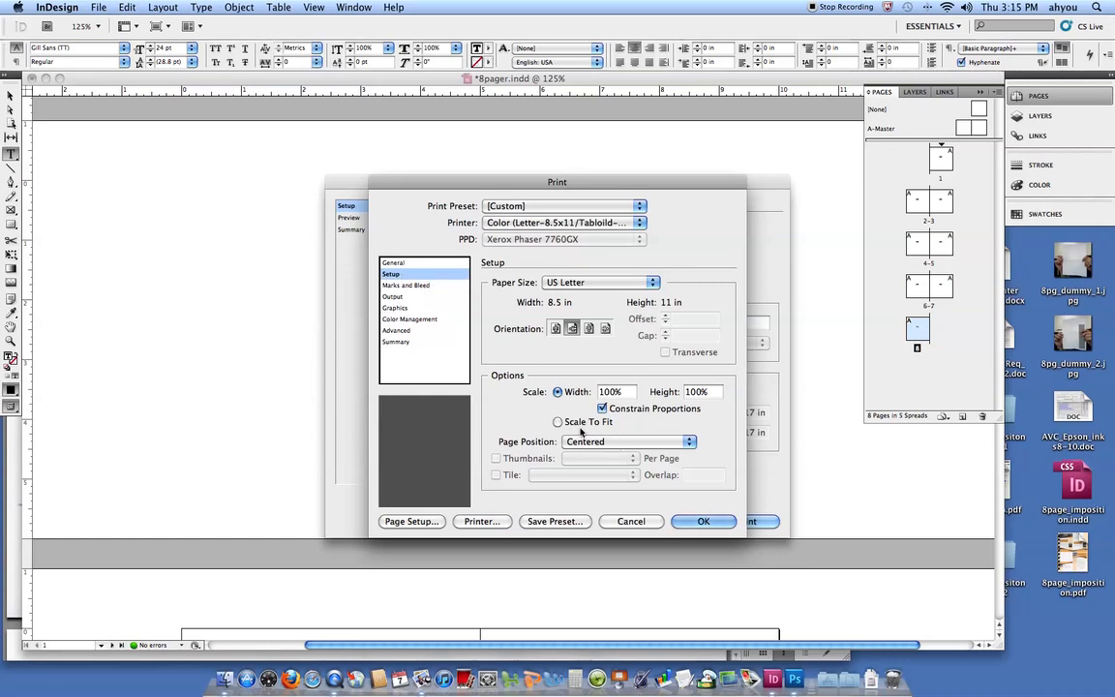
- Keep the print scale at 100% width, include crop marks and page information, and accept the print settings
{"action": "left_click", "coordinate": [558, 422]}
{"action": "left_click", "coordinate": [559, 392]}
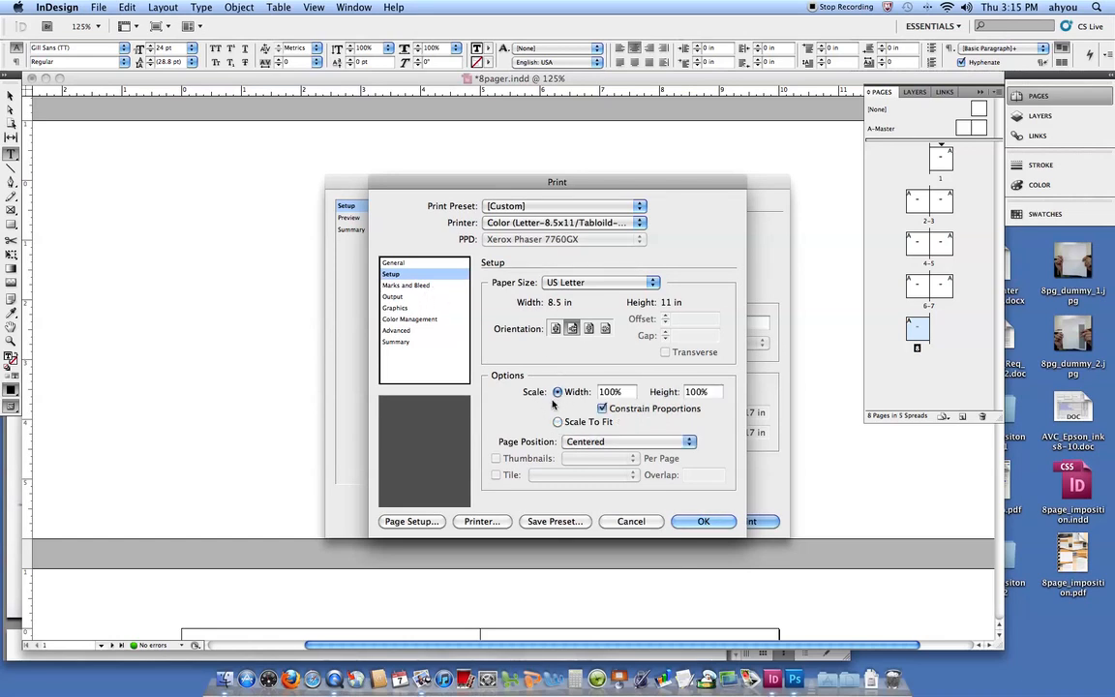
{"action": "left_click", "coordinate": [432, 287]}
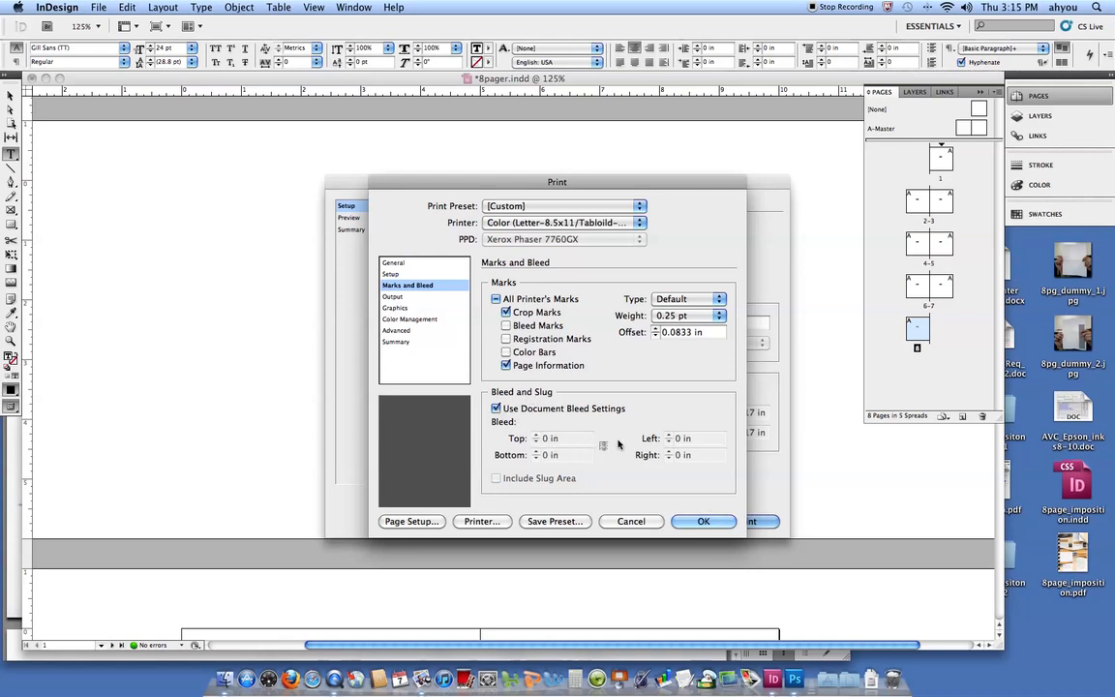
{"action": "left_click", "coordinate": [710, 522]}
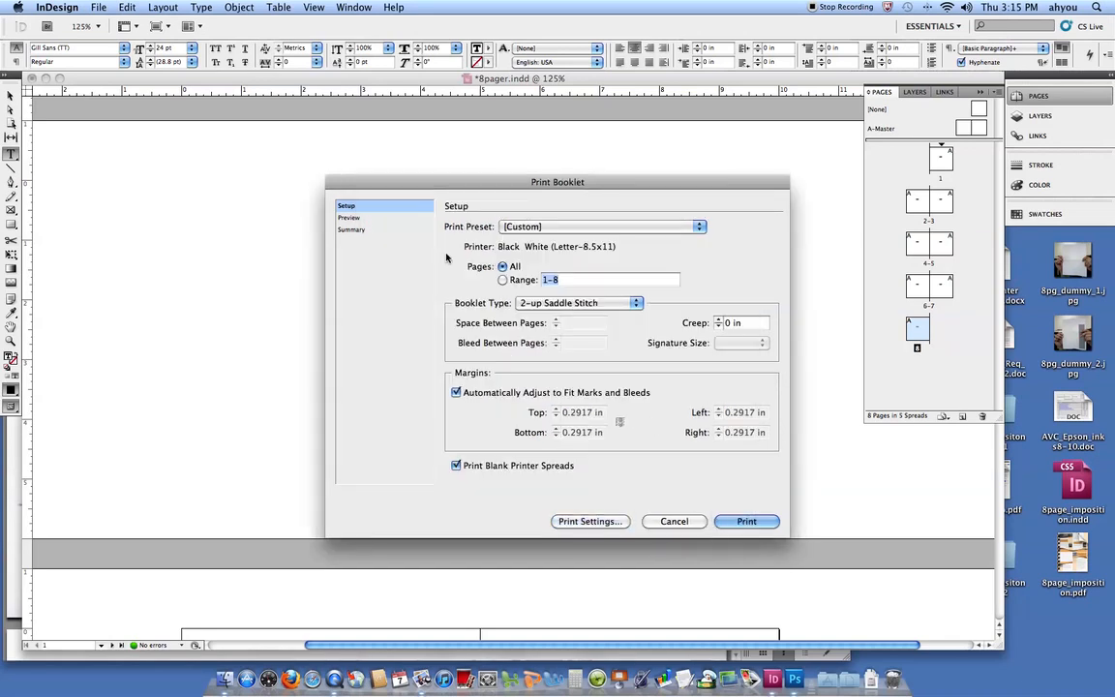
- Check the page pairing of each spread in the booklet preview through spread 4, and print the booklet
{"action": "left_click", "coordinate": [360, 220]}
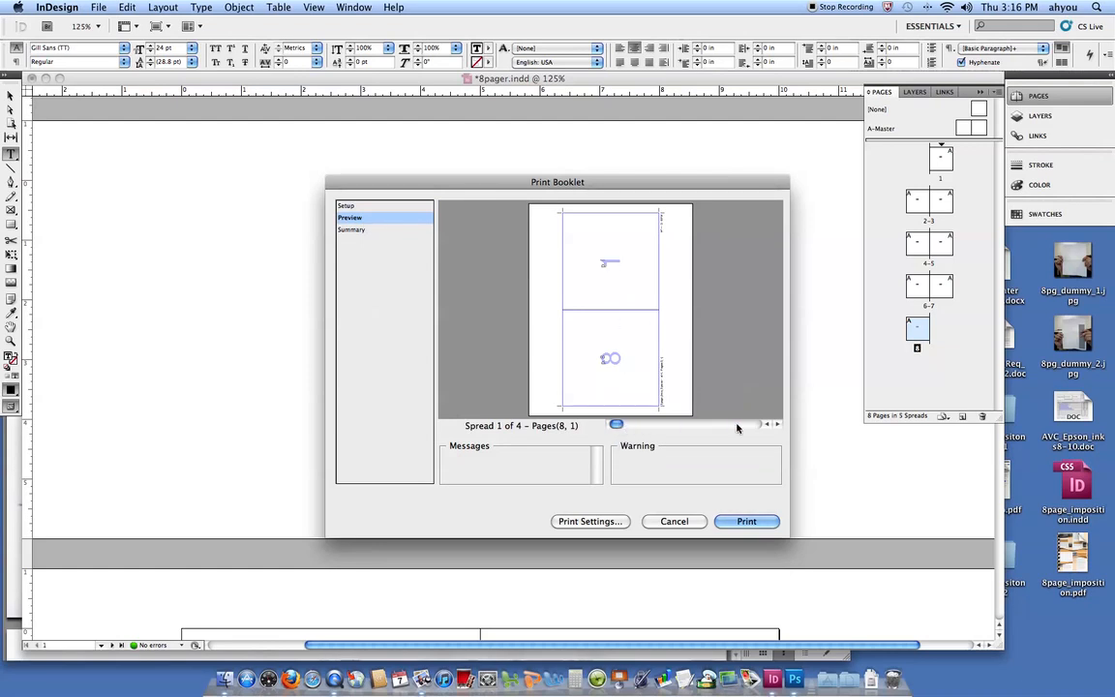
{"action": "left_click", "coordinate": [773, 425]}
{"action": "left_click", "coordinate": [774, 425]}
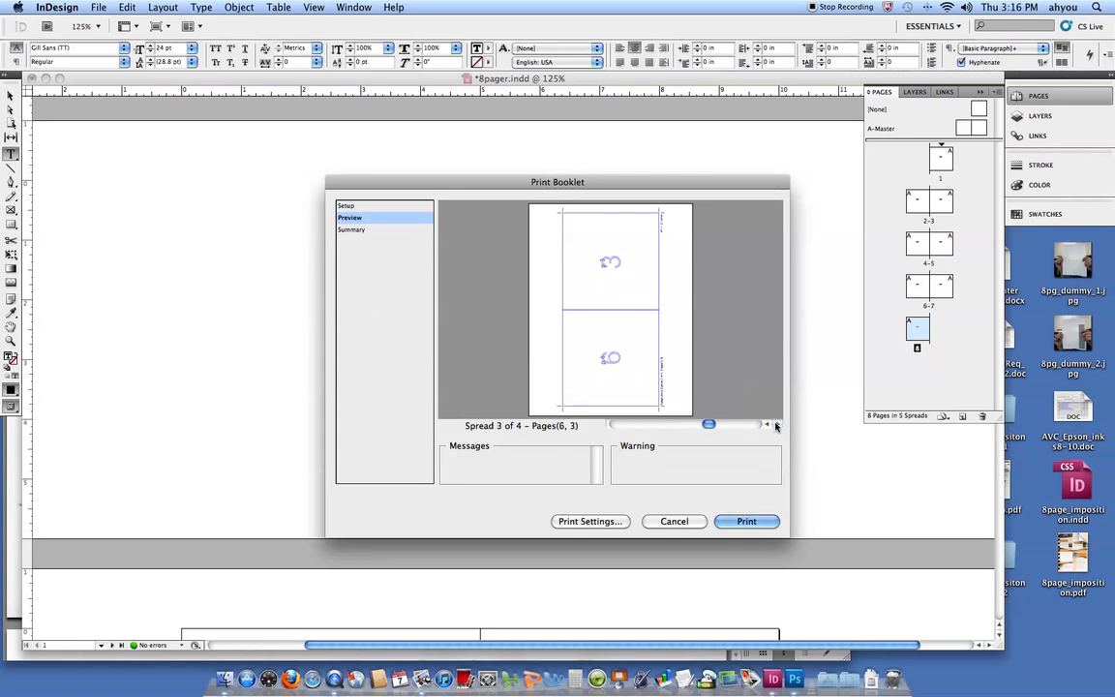
{"action": "left_click", "coordinate": [776, 425]}
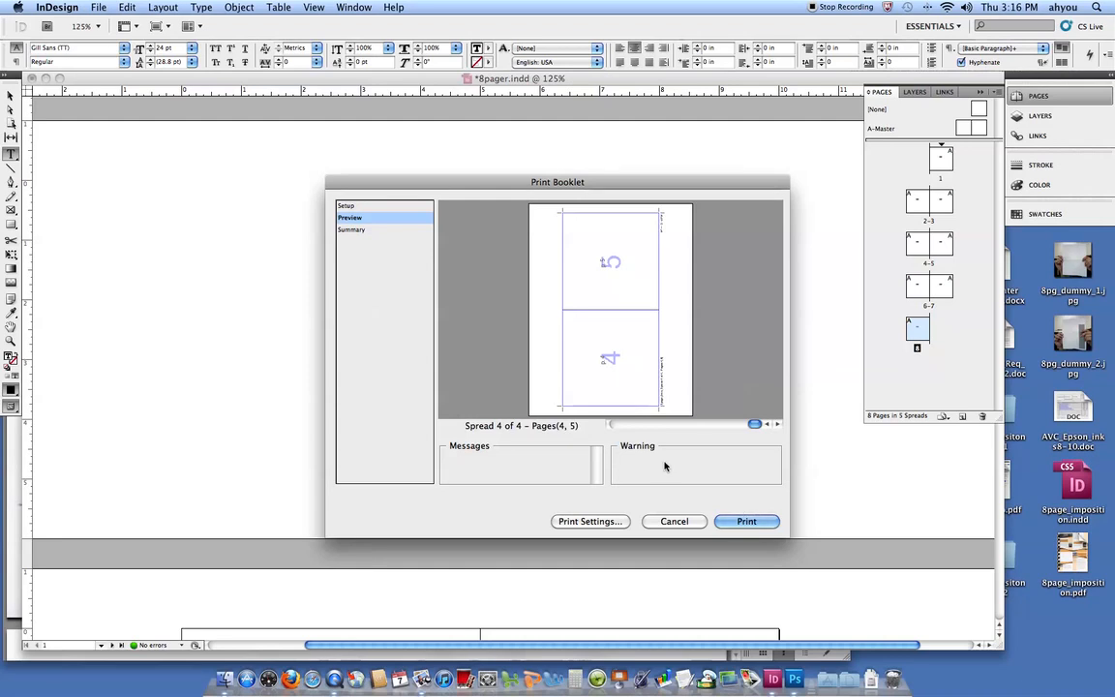
{"action": "left_click", "coordinate": [347, 206]}
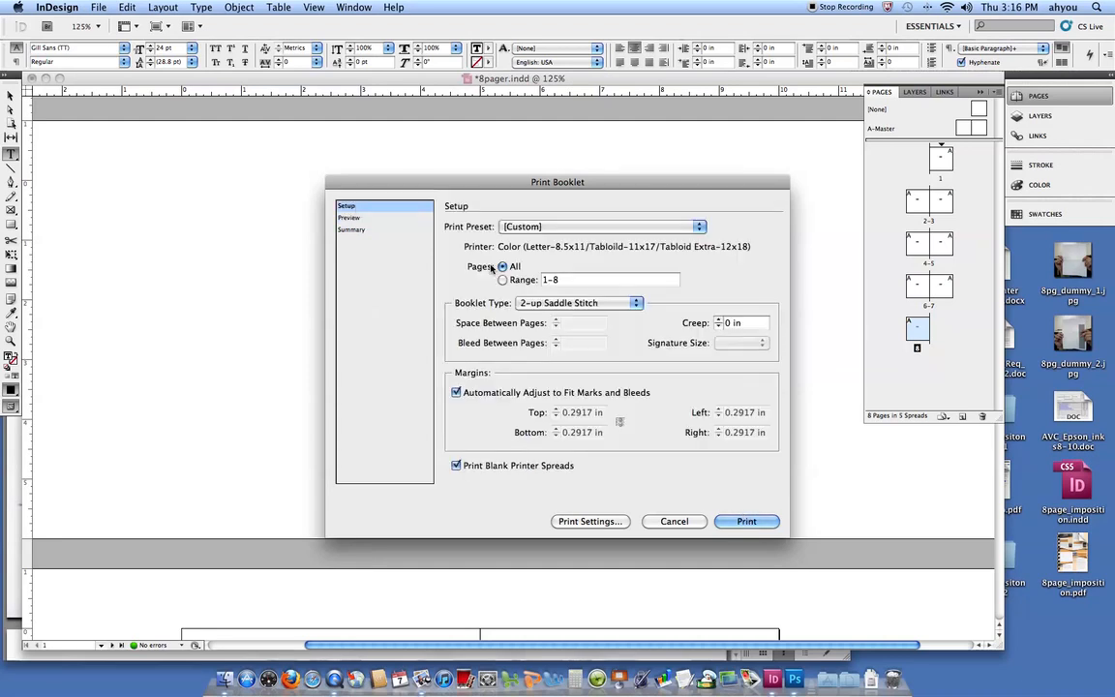
{"action": "left_click", "coordinate": [747, 522]}
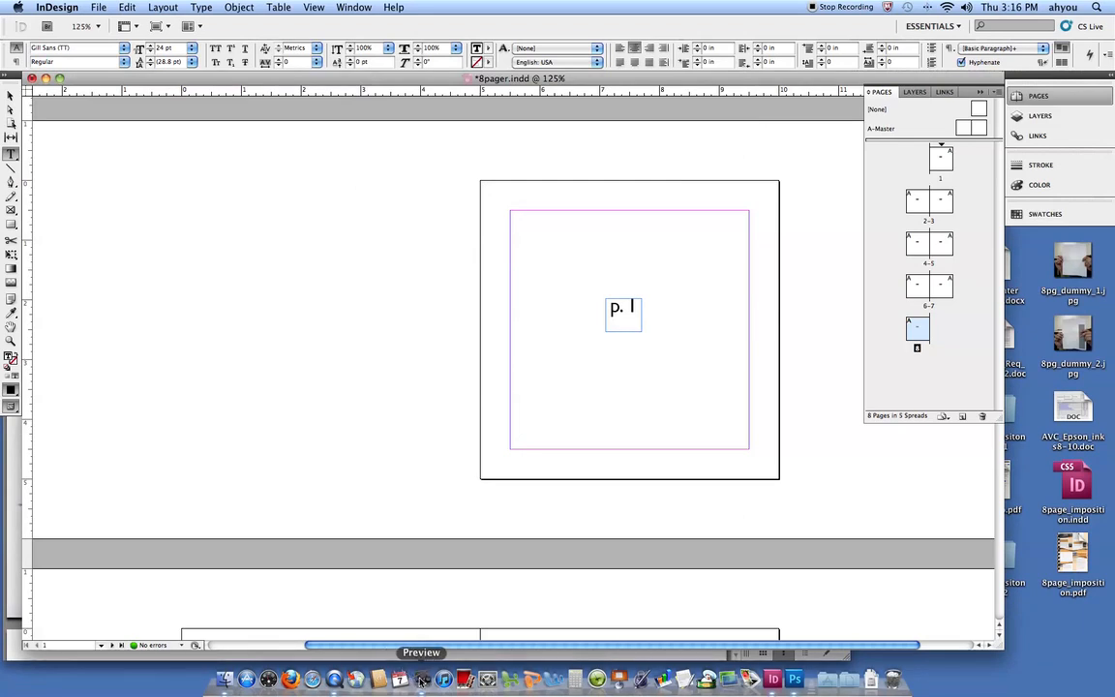
- Switch to Preview and examine the page order across the pages of print_booklet_example.pdf
{"action": "left_click", "coordinate": [422, 679]}
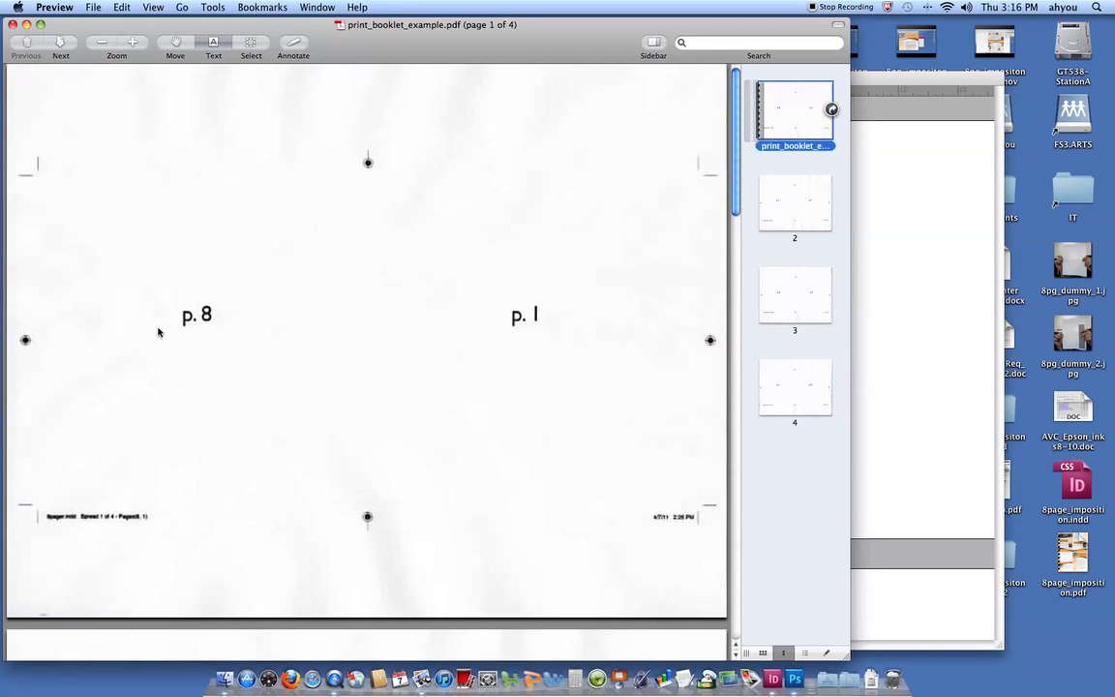
{"action": "left_click", "coordinate": [821, 191]}
{"action": "left_click", "coordinate": [803, 284]}
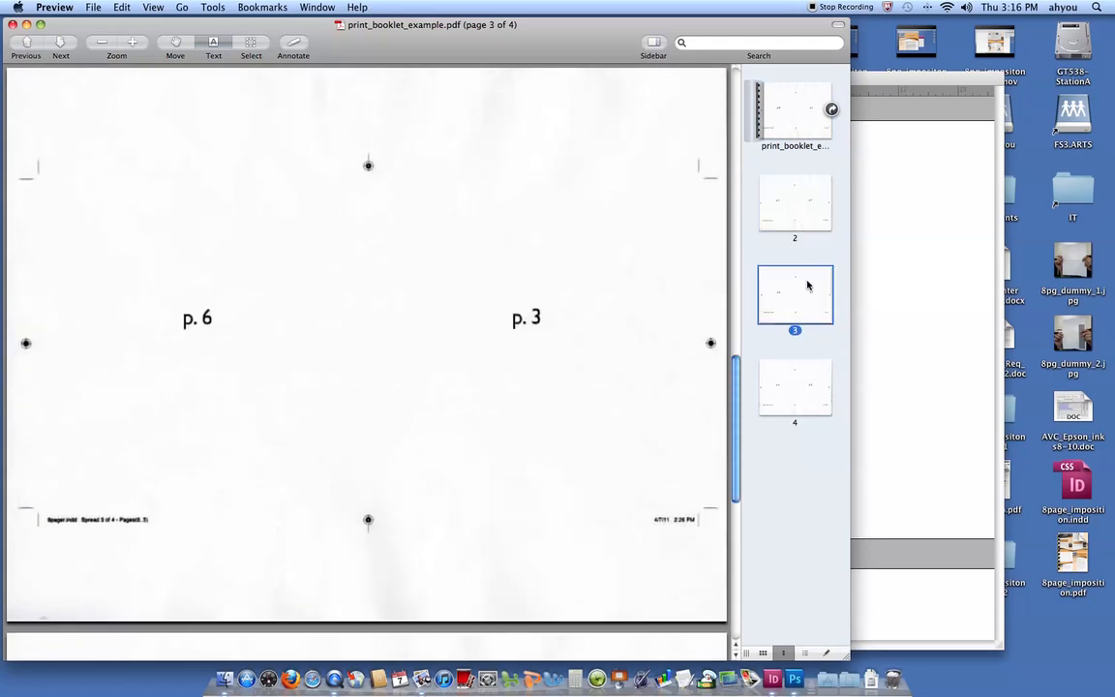
{"action": "left_click", "coordinate": [813, 378]}
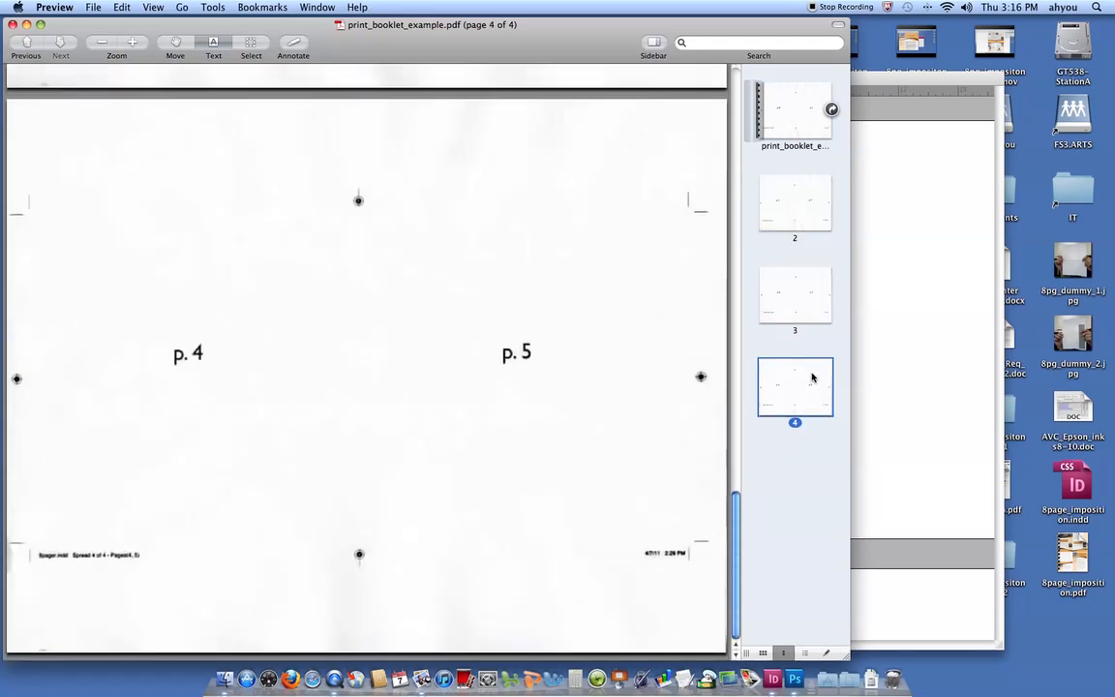